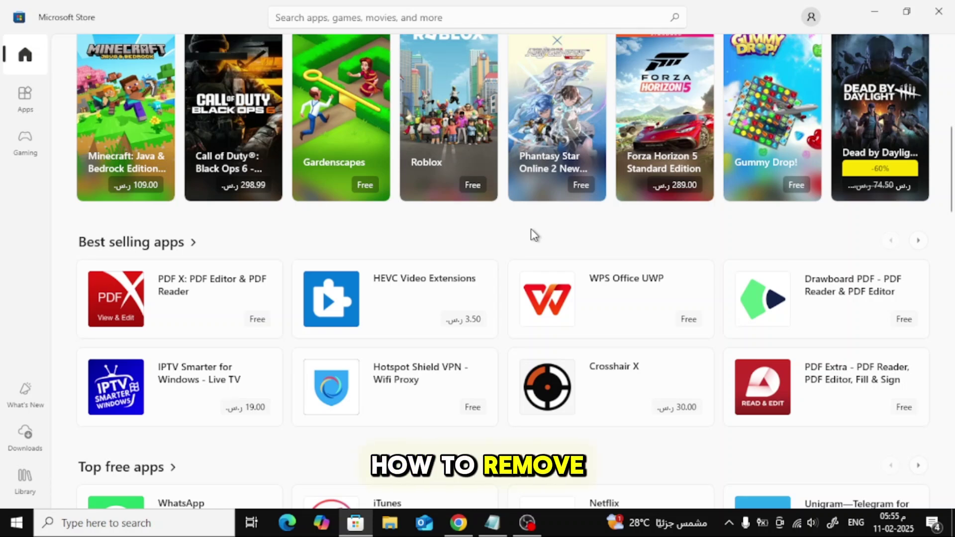
# Browse the Microsoft Store Library of acquired apps and games
pyautogui.click(23, 483)
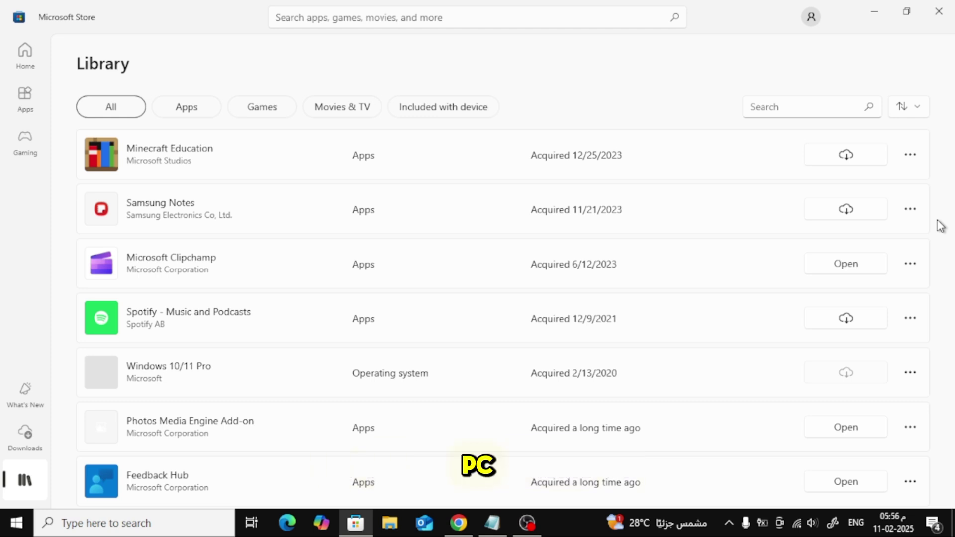
pyautogui.scroll(-1, 940, 226)
pyautogui.scroll(-3, 941, 226)
pyautogui.scroll(-2, 941, 226)
pyautogui.scroll(-2, 940, 226)
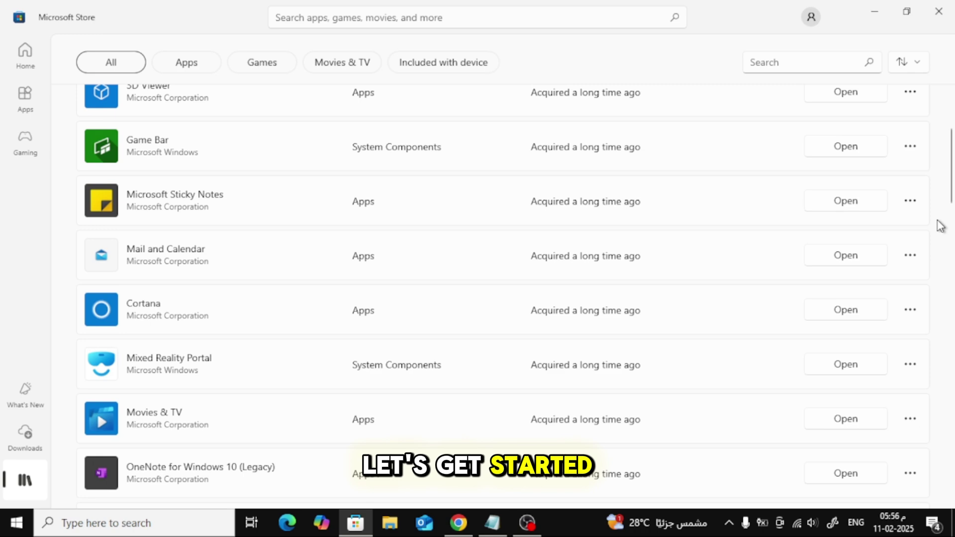
pyautogui.scroll(-2, 941, 226)
pyautogui.scroll(-1, 941, 226)
pyautogui.scroll(-2, 940, 226)
pyautogui.scroll(1, 941, 226)
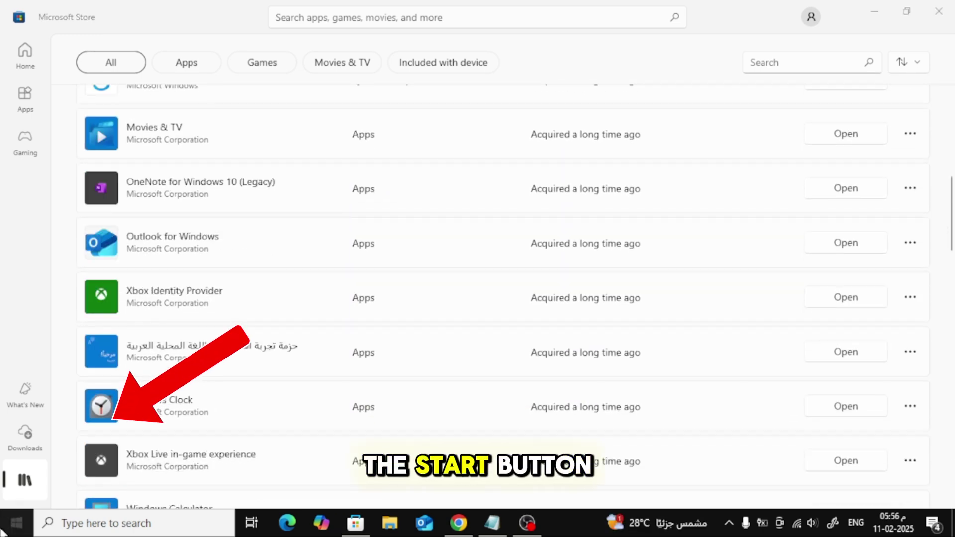
# Launch Windows Settings from the Start menu, landing on System > Display
pyautogui.click(6, 525)
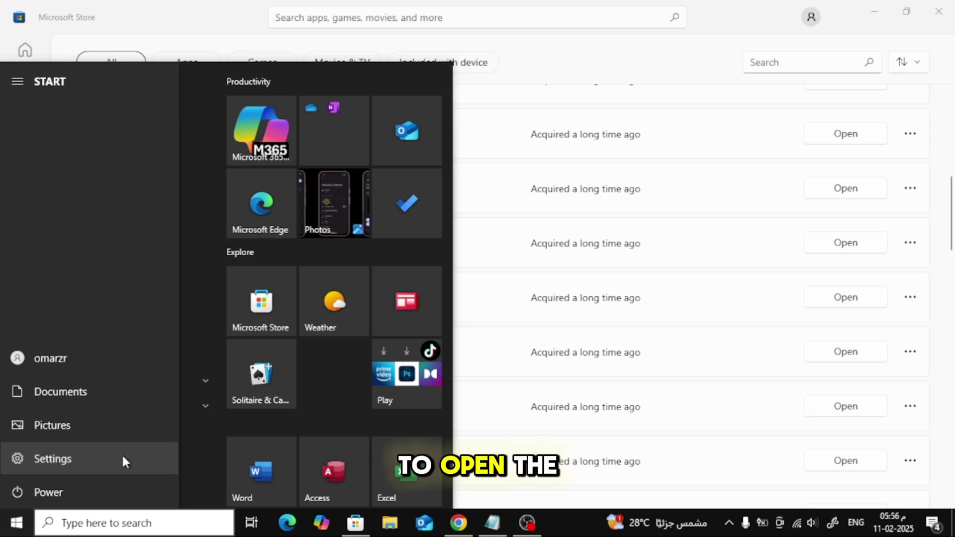
pyautogui.click(122, 462)
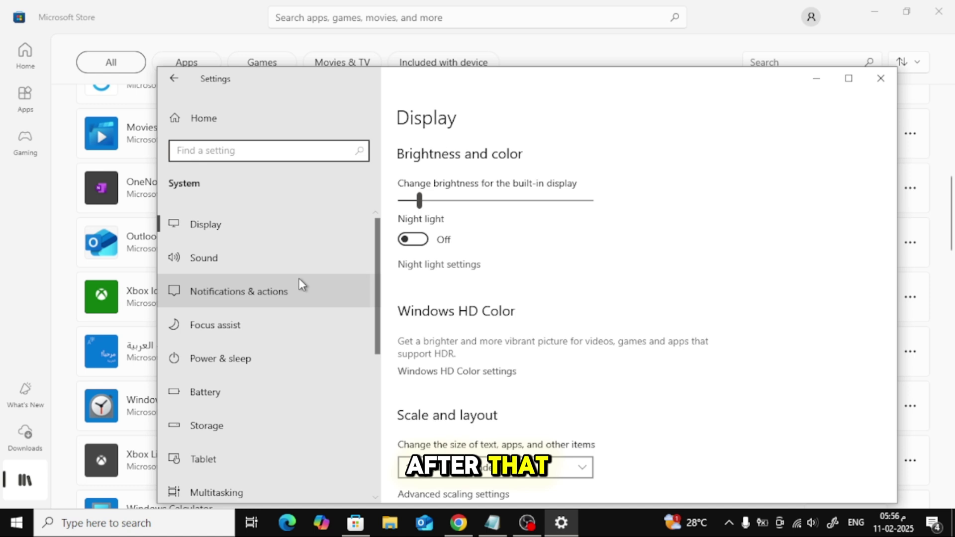
pyautogui.scroll(-2, 299, 278)
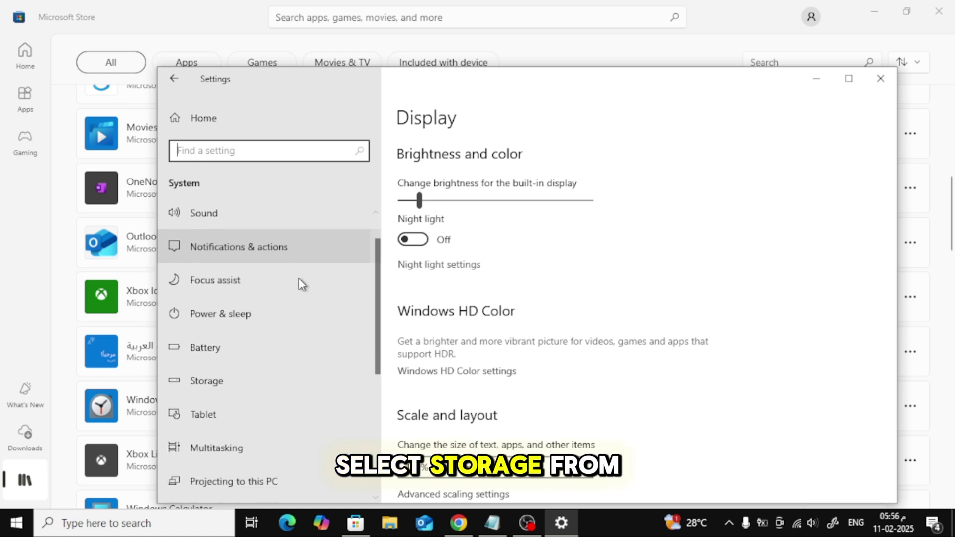
# Show the Storage page's category breakdown for Local Disk (C:)
pyautogui.click(323, 347)
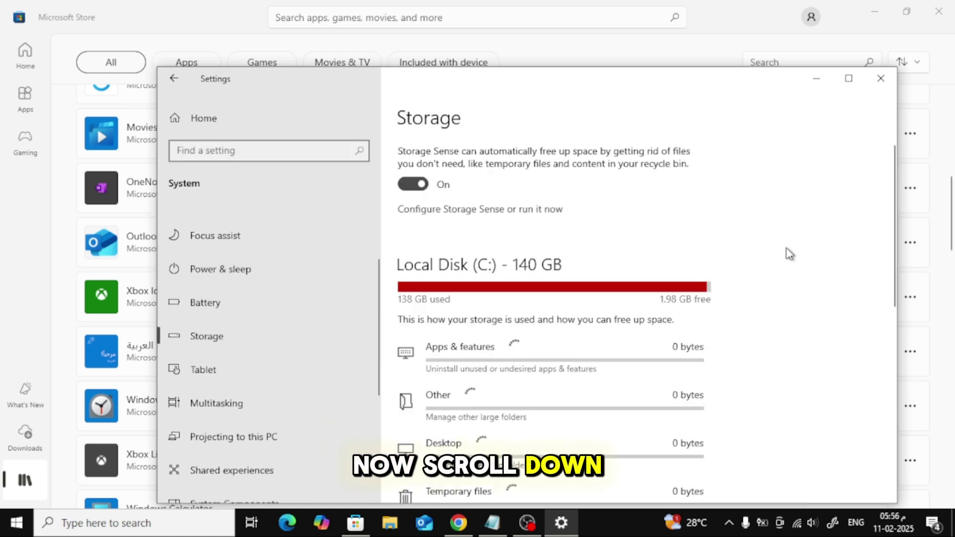
pyautogui.scroll(-2, 779, 262)
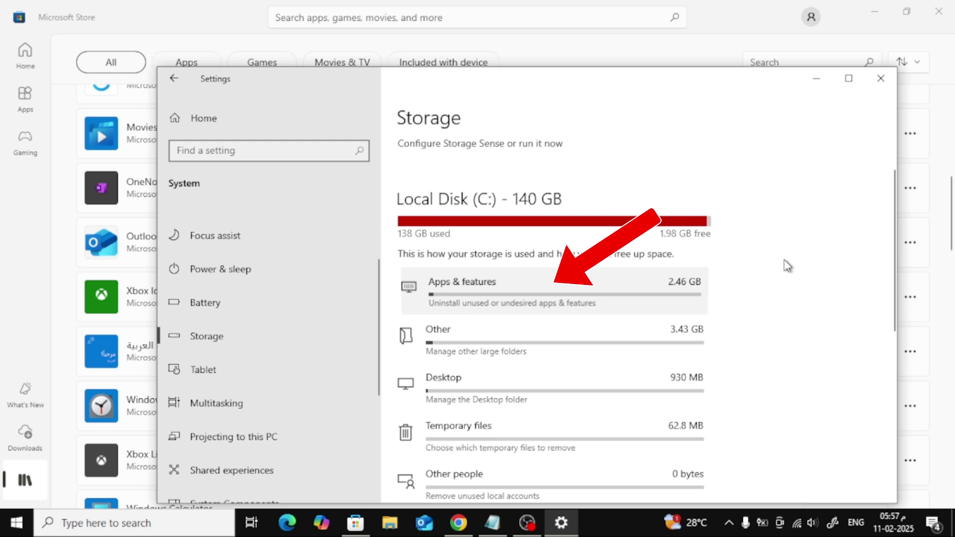
# Open Apps & features from Storage to browse the 66 installed apps
pyautogui.click(462, 282)
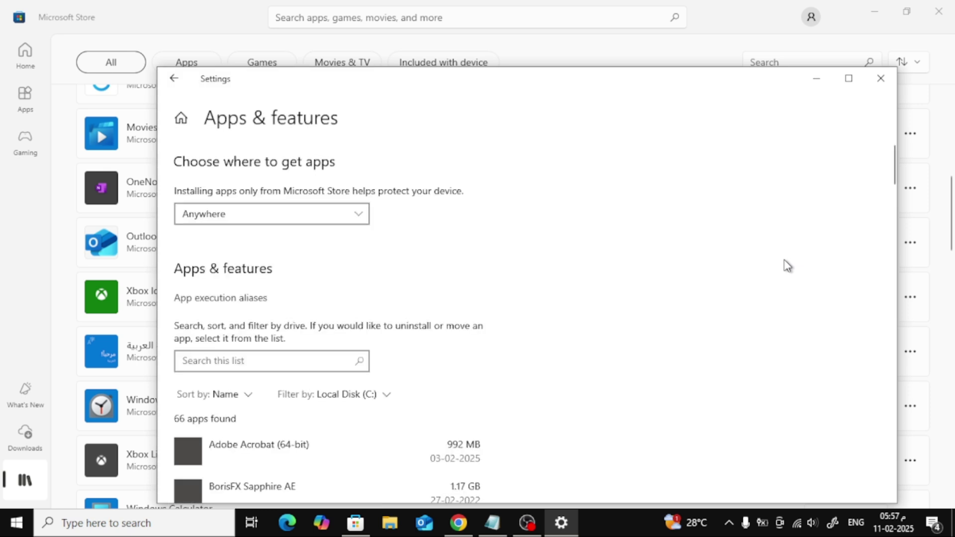
pyautogui.scroll(-1, 437, 268)
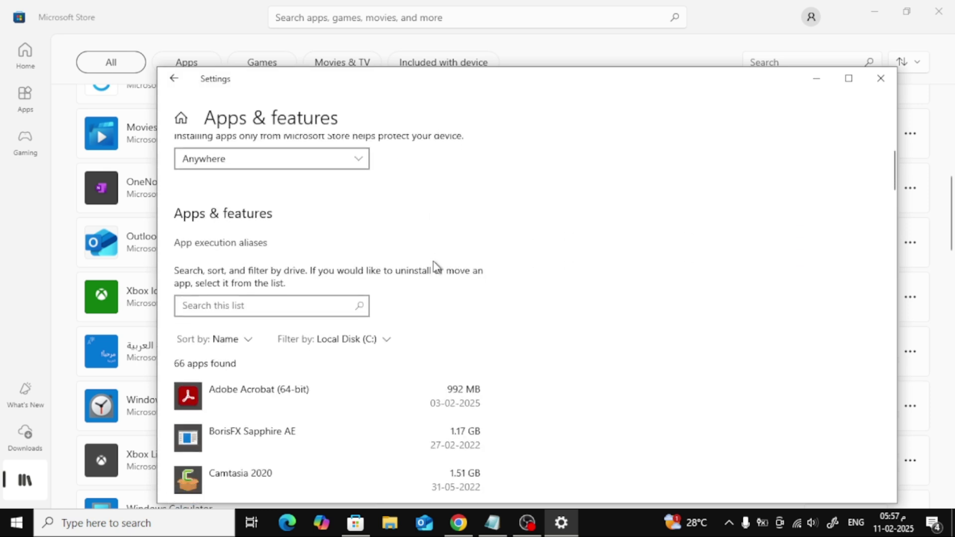
pyautogui.scroll(-2, 436, 267)
pyautogui.scroll(-2, 436, 267)
pyautogui.scroll(-1, 435, 266)
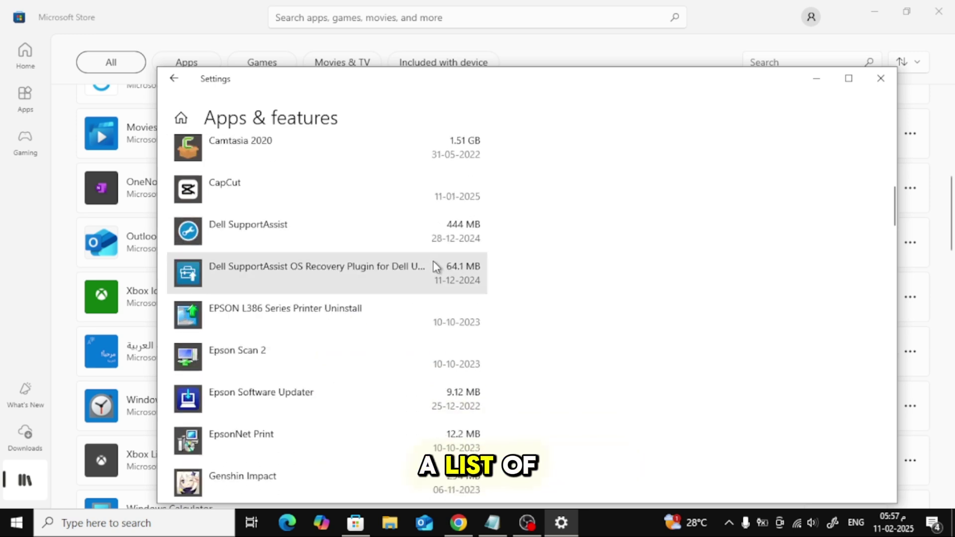
pyautogui.scroll(-2, 435, 266)
pyautogui.scroll(-2, 425, 280)
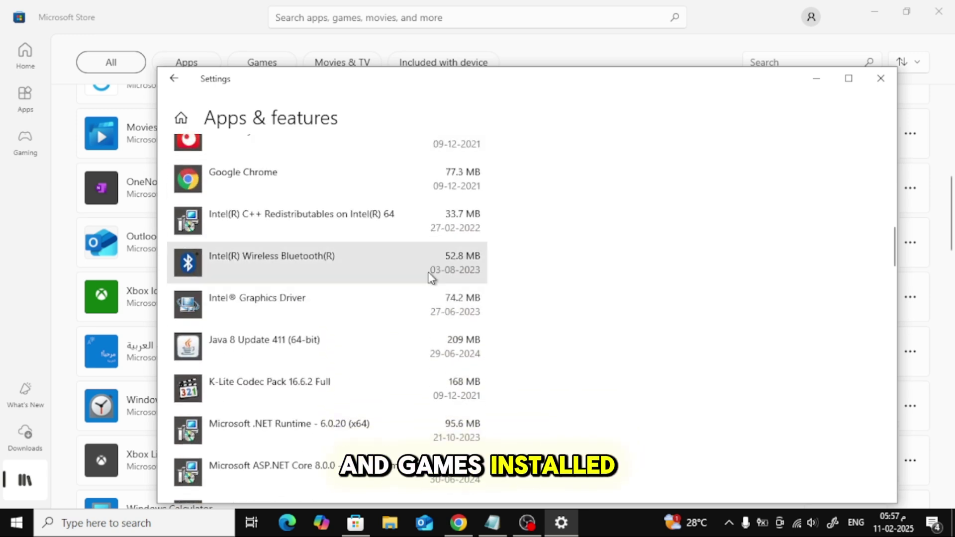
pyautogui.scroll(-2, 405, 278)
pyautogui.scroll(-1, 405, 277)
pyautogui.scroll(-2, 373, 280)
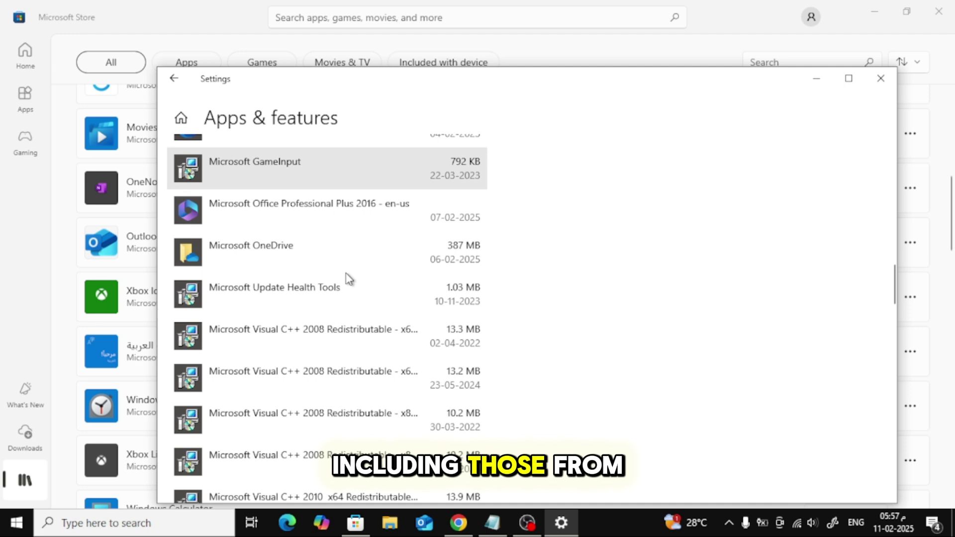
pyautogui.scroll(-3, 411, 257)
pyautogui.scroll(-3, 449, 270)
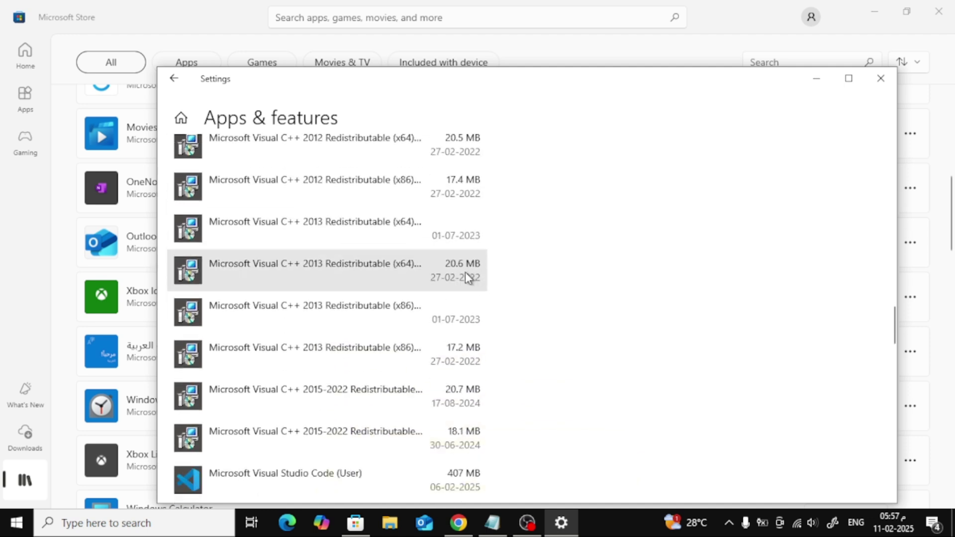
pyautogui.scroll(-2, 465, 273)
pyautogui.scroll(1, 437, 266)
pyautogui.scroll(-2, 435, 279)
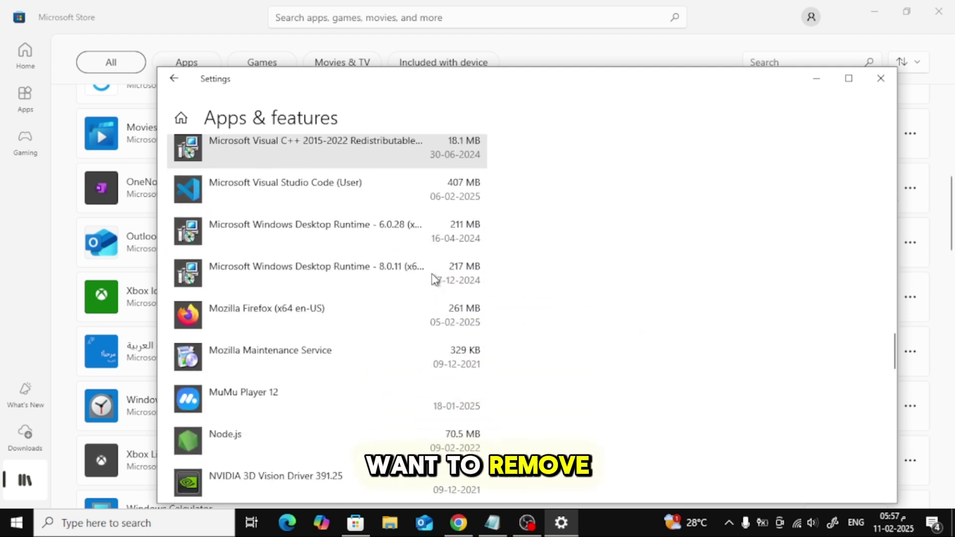
pyautogui.scroll(-1, 403, 282)
pyautogui.scroll(-1, 394, 284)
pyautogui.scroll(-4, 395, 284)
# Expand People, then Speedify, to reveal Speedify's Modify and Uninstall buttons
pyautogui.click(395, 288)
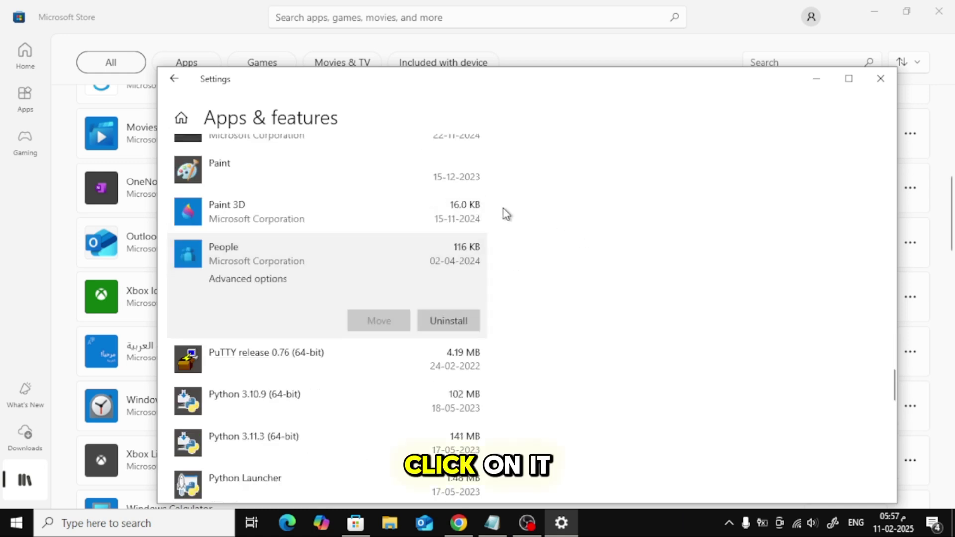
pyautogui.scroll(1, 463, 224)
pyautogui.scroll(1, 420, 379)
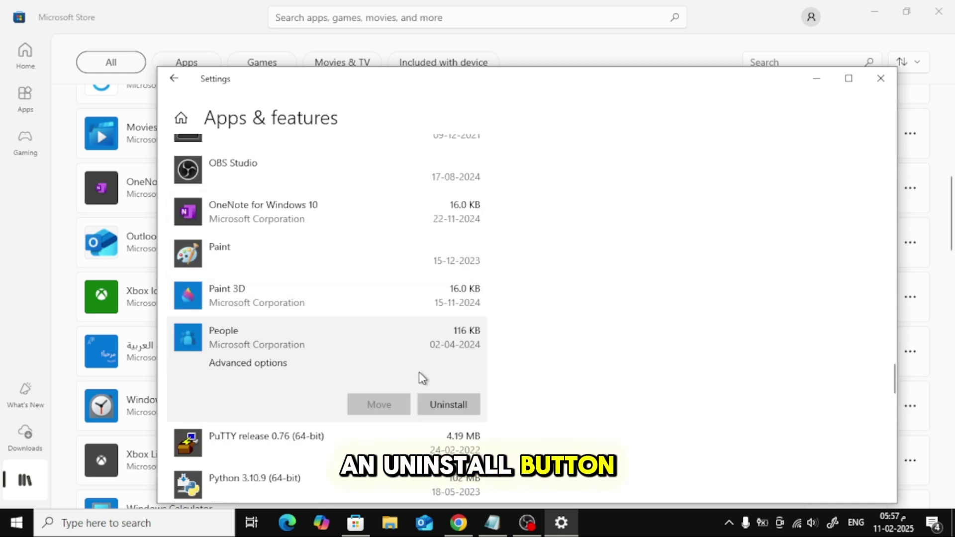
pyautogui.scroll(1, 505, 363)
pyautogui.scroll(-3, 512, 327)
pyautogui.scroll(-1, 431, 290)
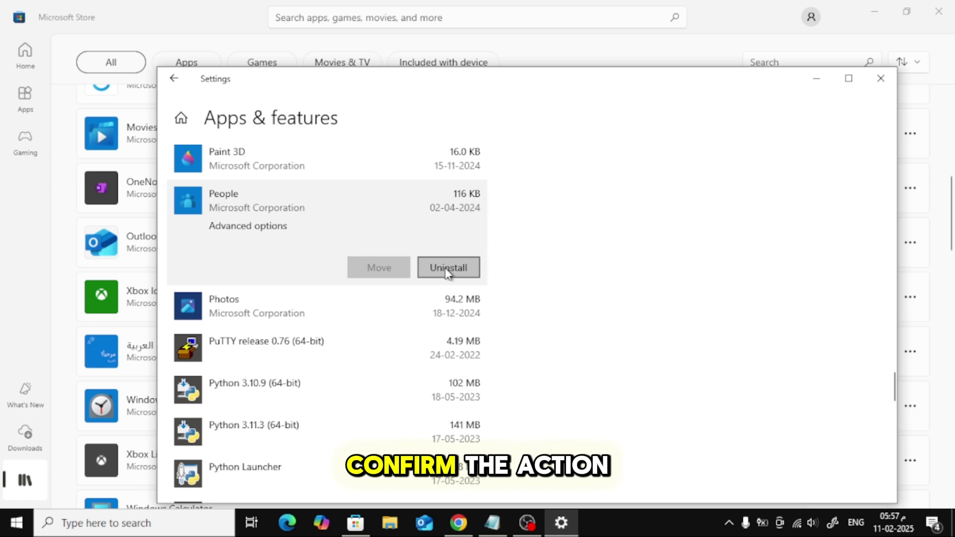
pyautogui.scroll(1, 426, 273)
pyautogui.scroll(1, 533, 303)
pyautogui.scroll(-2, 541, 300)
pyautogui.scroll(-1, 542, 300)
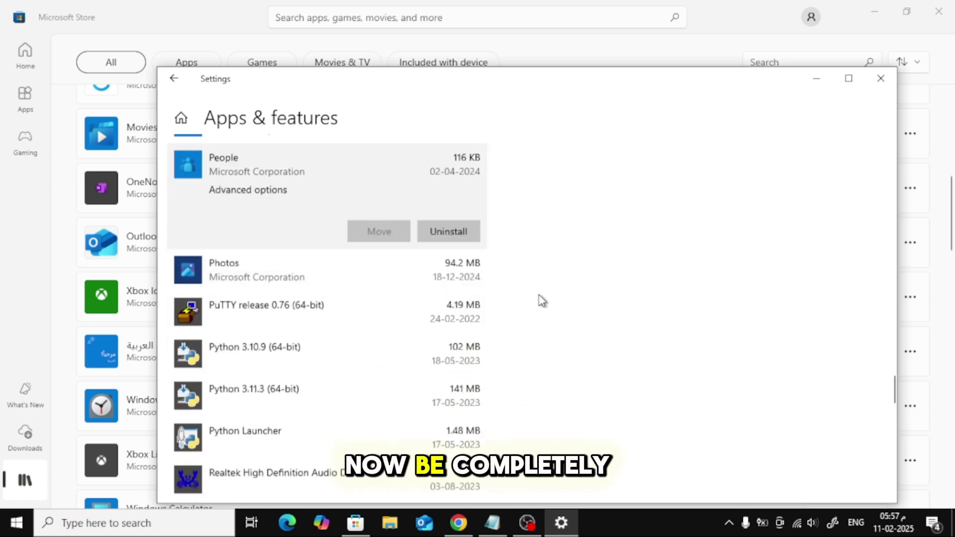
pyautogui.scroll(-3, 540, 299)
pyautogui.scroll(-1, 540, 299)
pyautogui.scroll(-1, 310, 300)
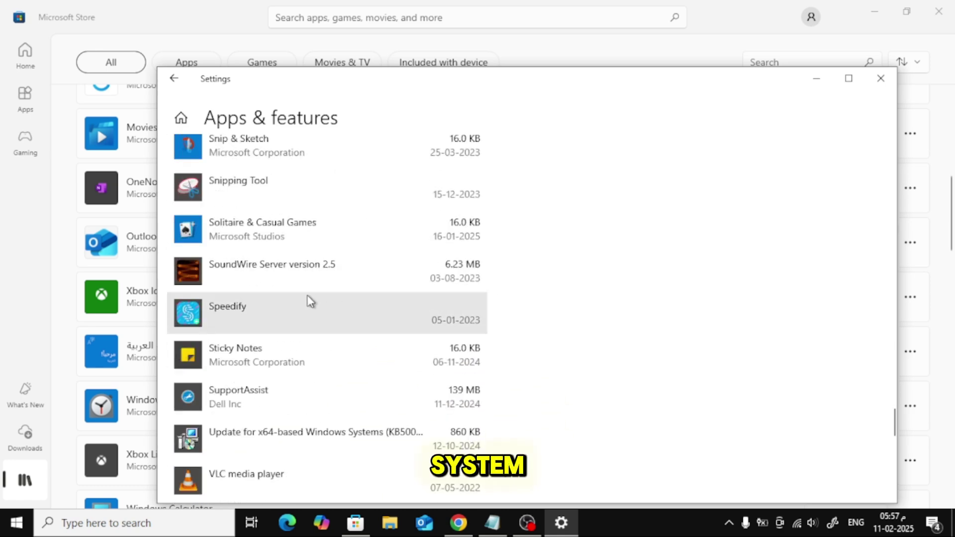
pyautogui.click(354, 314)
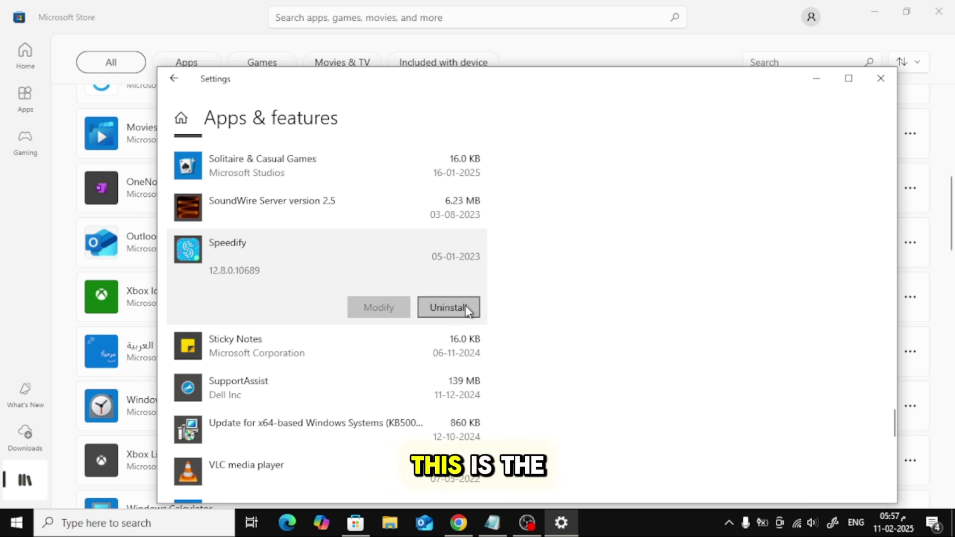